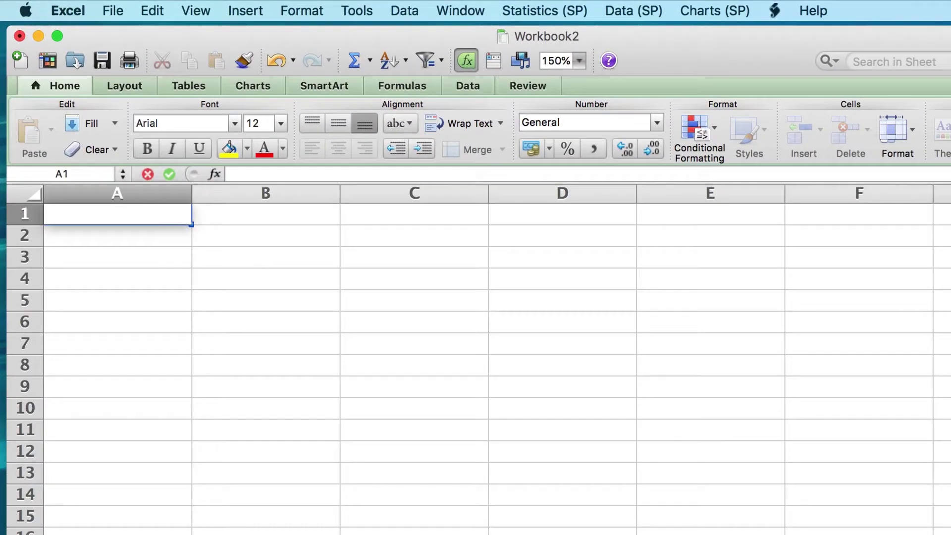
# Enter the header Materials in A1, then Straw, Sticks and Brick and Mortar in A2:A4
pyautogui.write('Materials')
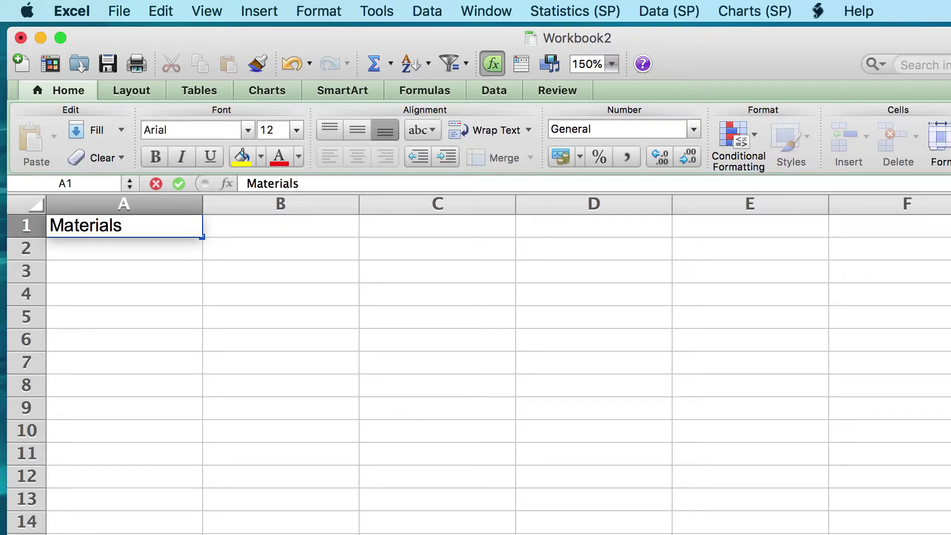
pyautogui.press('Return')
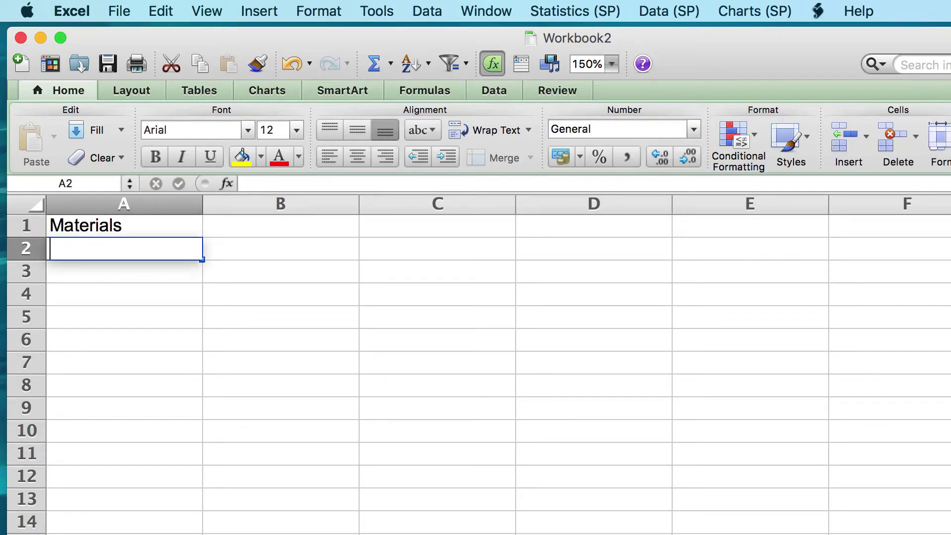
pyautogui.write('Straw')
pyautogui.press('Return')
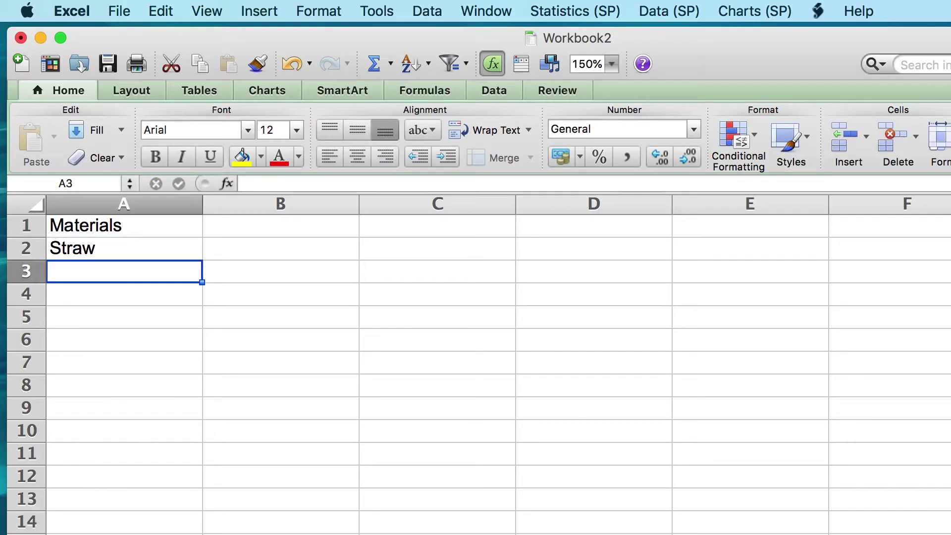
pyautogui.write('Sticks')
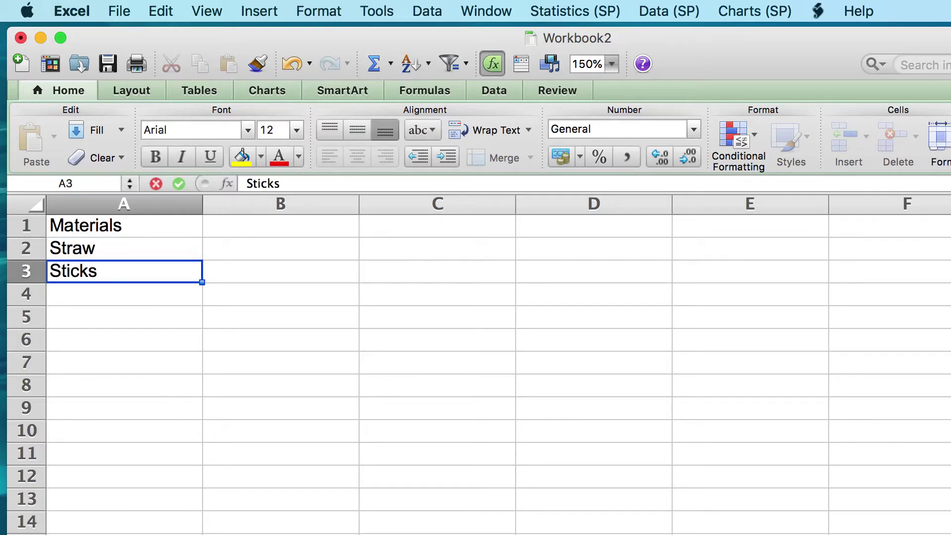
pyautogui.press('Return')
pyautogui.write('Brick a')
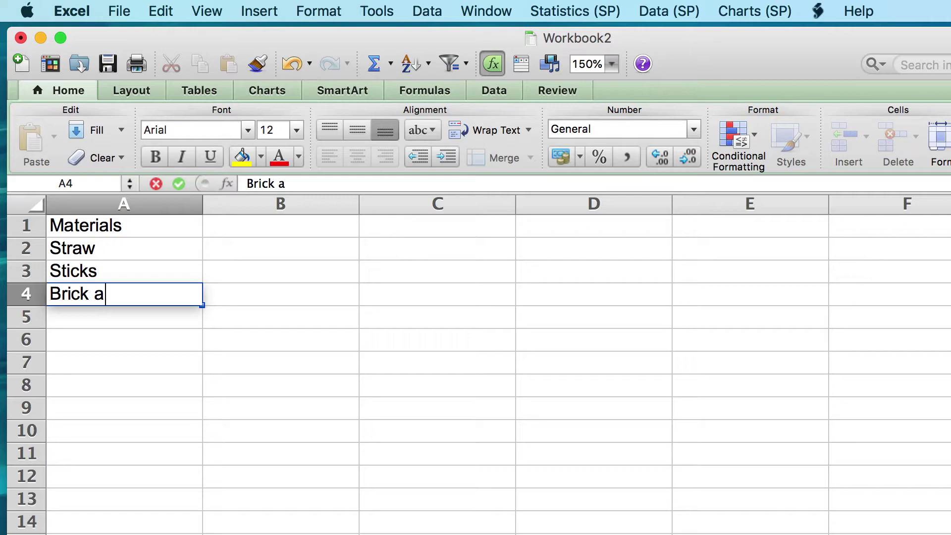
pyautogui.write('nd Mortar')
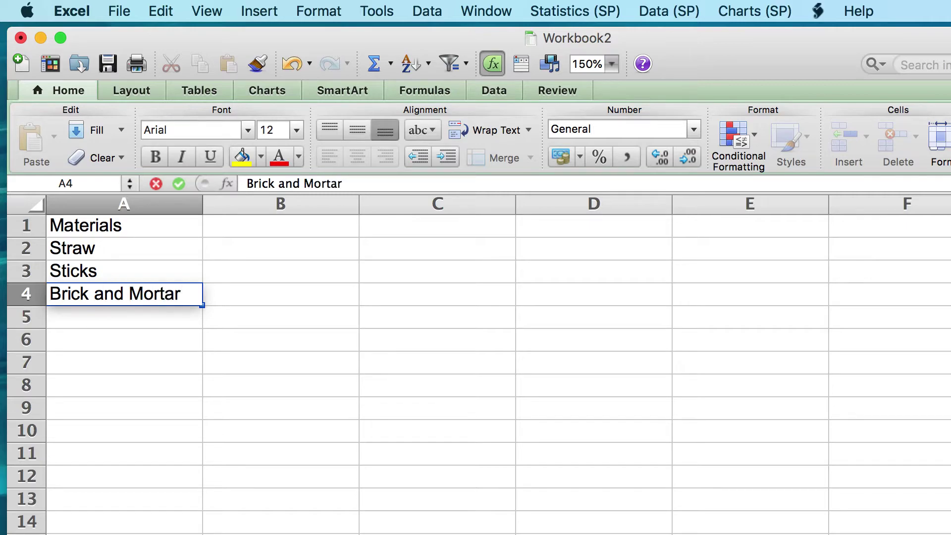
pyautogui.press('Return')
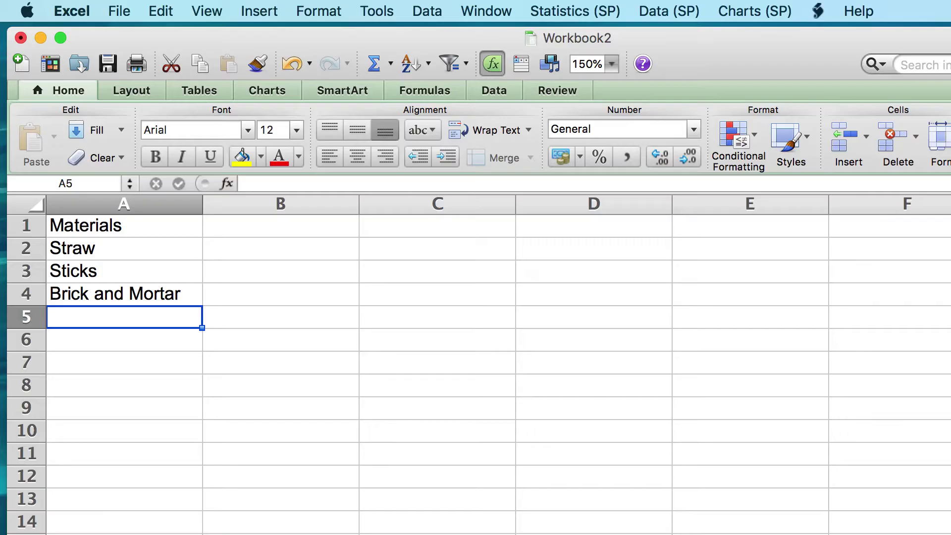
# Enter the header Permits in B1, then 16, 21 and 33 in B2:B4
pyautogui.press('Right')
pyautogui.press('Up')
pyautogui.press('Up')
pyautogui.press('Up')
pyautogui.press('Up')
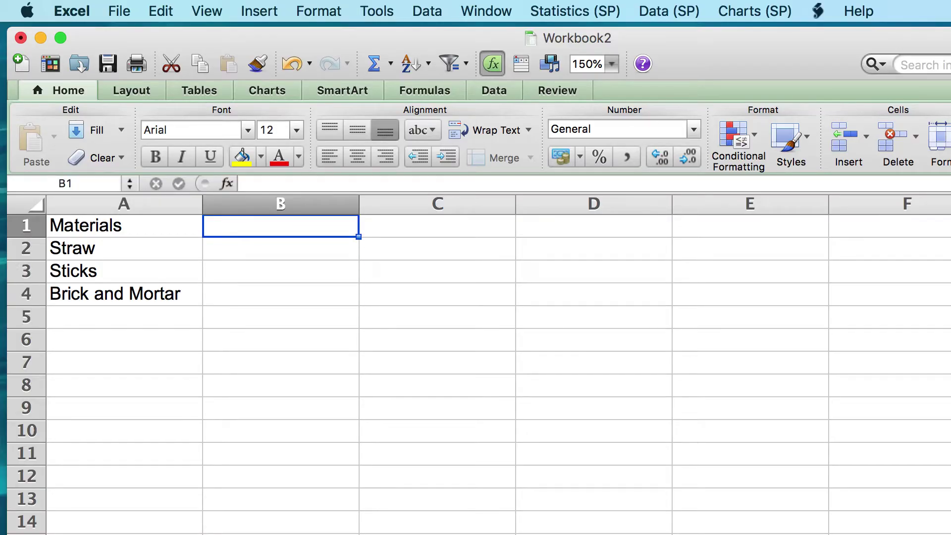
pyautogui.write('Permits')
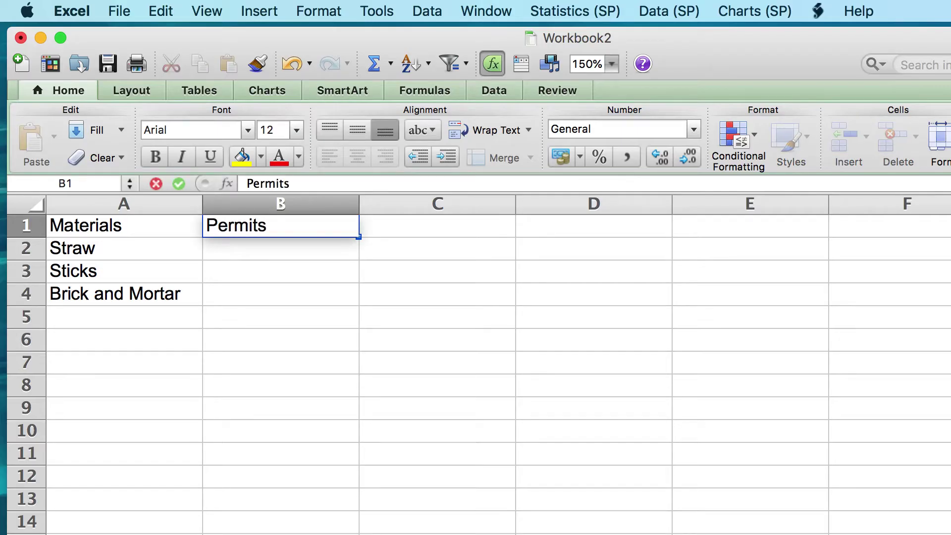
pyautogui.press('Return')
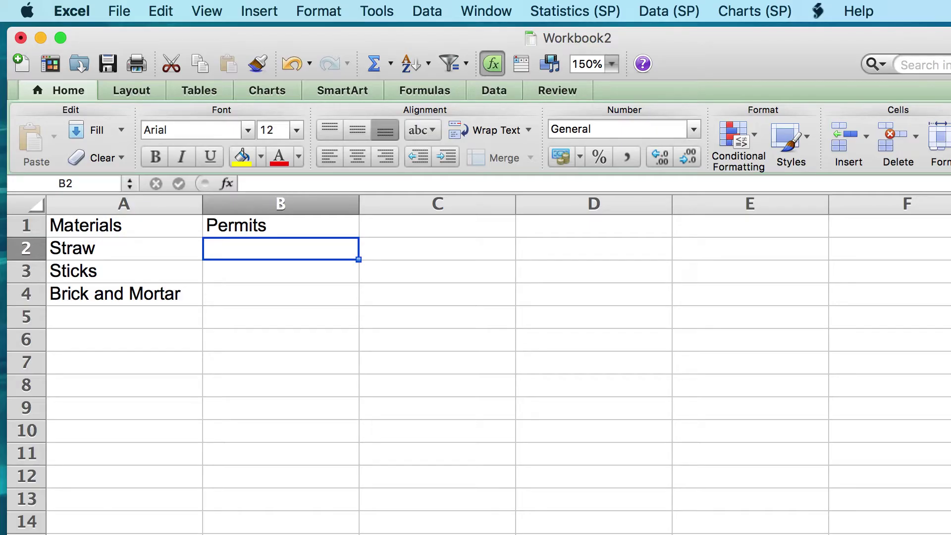
pyautogui.write('16')
pyautogui.press('Return')
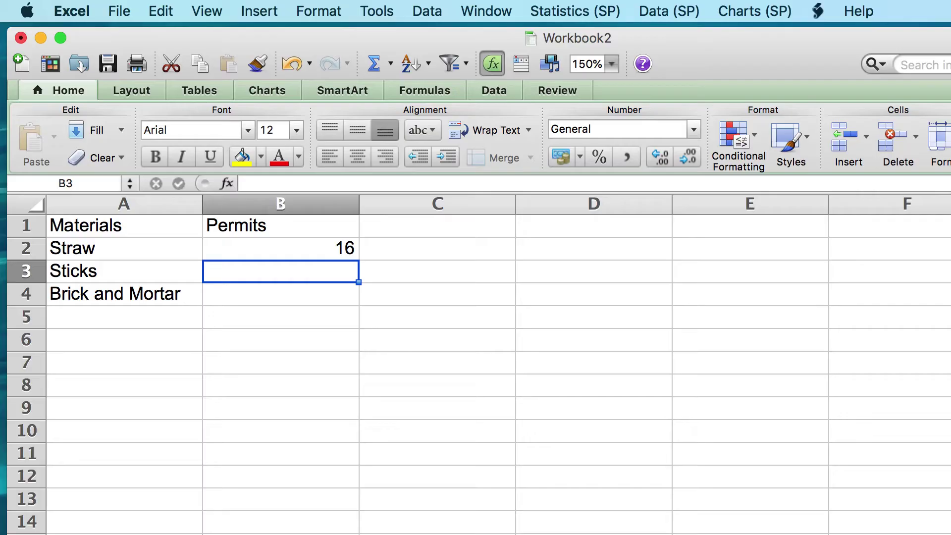
pyautogui.write('21')
pyautogui.press('Return')
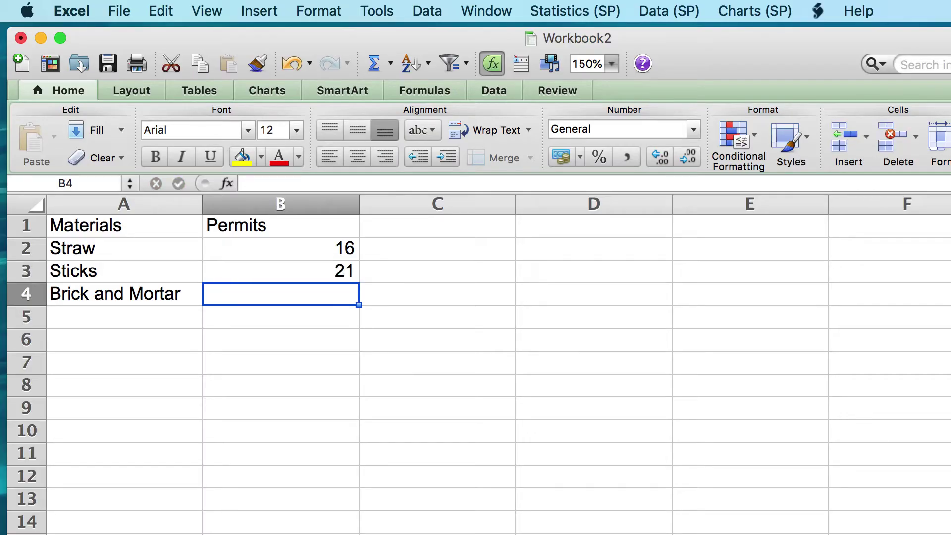
pyautogui.write('33')
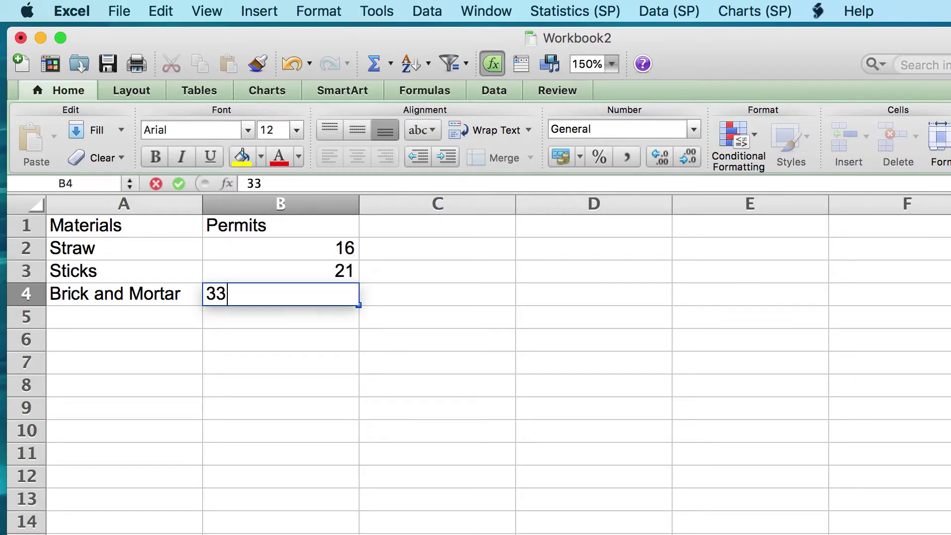
pyautogui.press('Return')
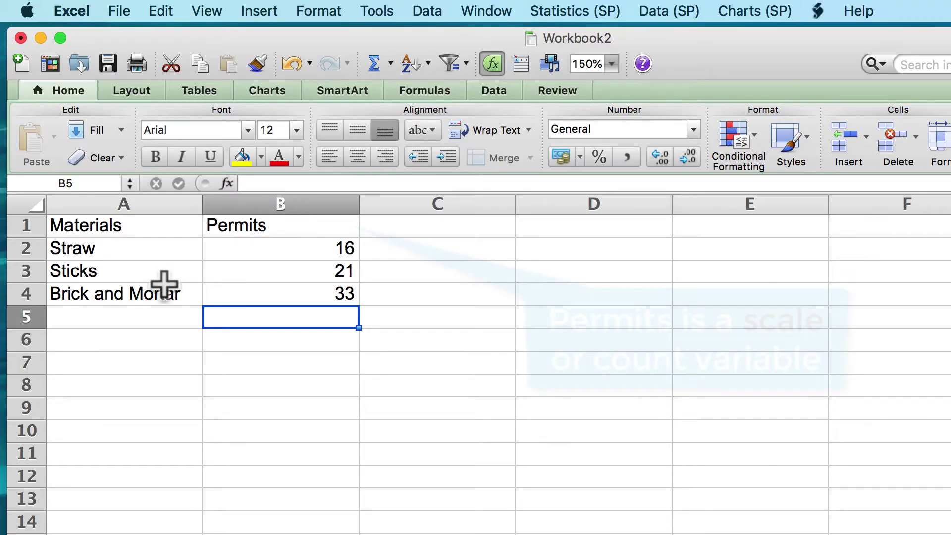
# Make the A1:B1 header cells, Materials and Permits, bold
pyautogui.moveTo(240, 227); pyautogui.dragTo(245, 296)
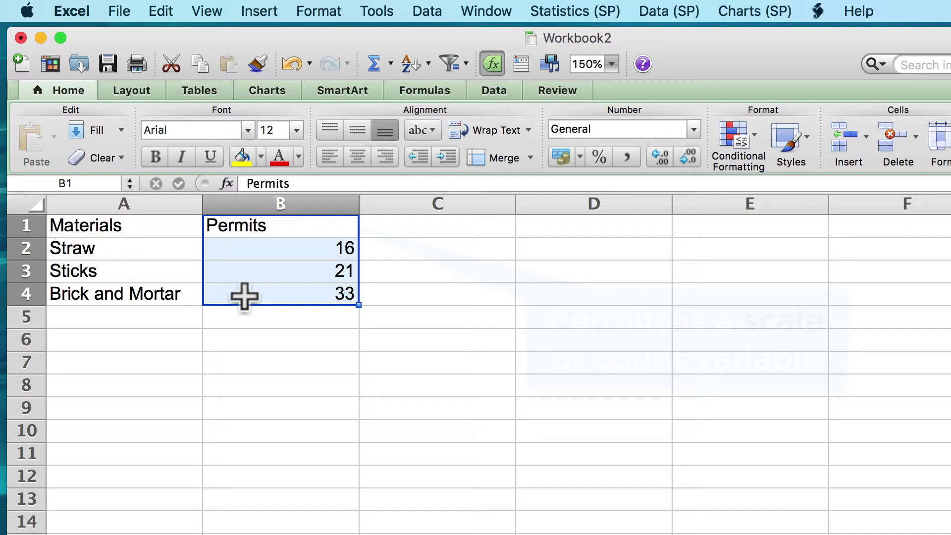
pyautogui.click(164, 226)
pyautogui.moveTo(164, 226); pyautogui.dragTo(172, 297)
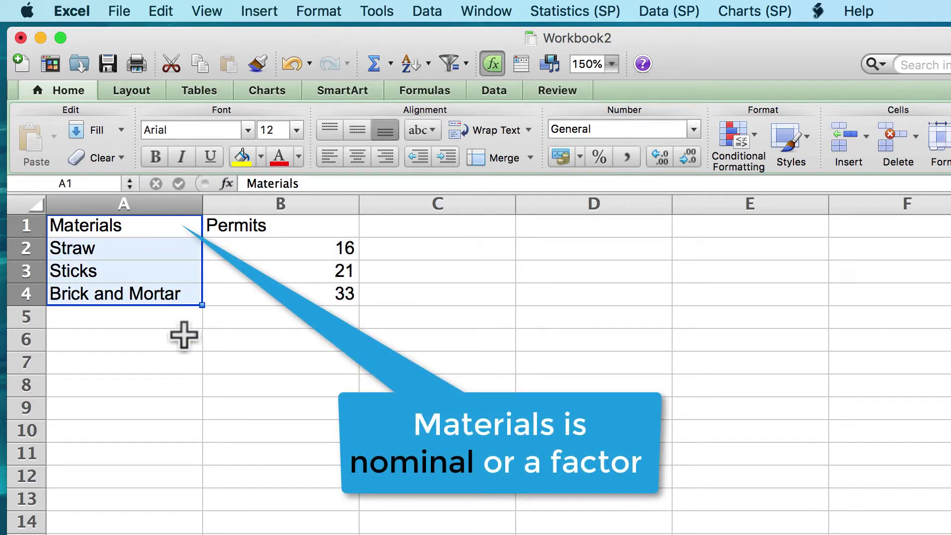
pyautogui.moveTo(170, 222); pyautogui.dragTo(229, 222)
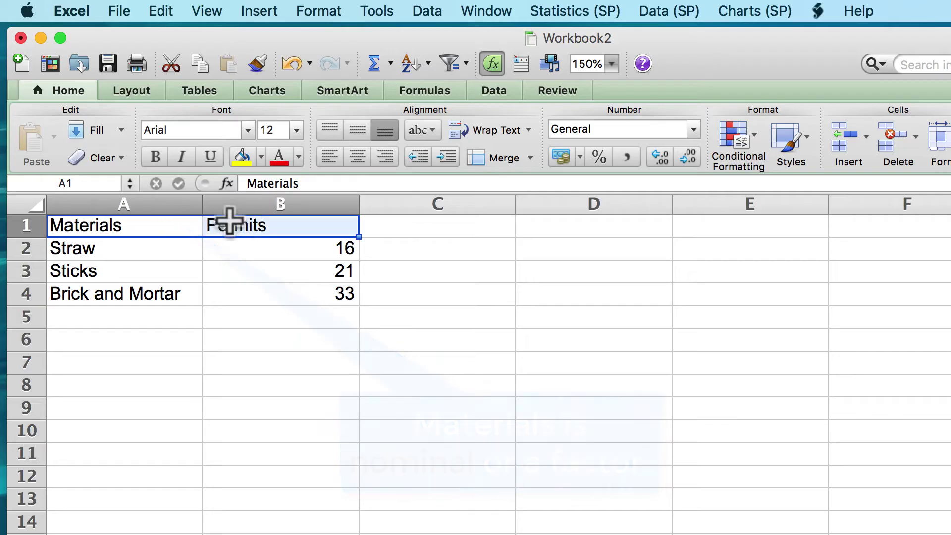
pyautogui.click(159, 156)
pyautogui.click(229, 323)
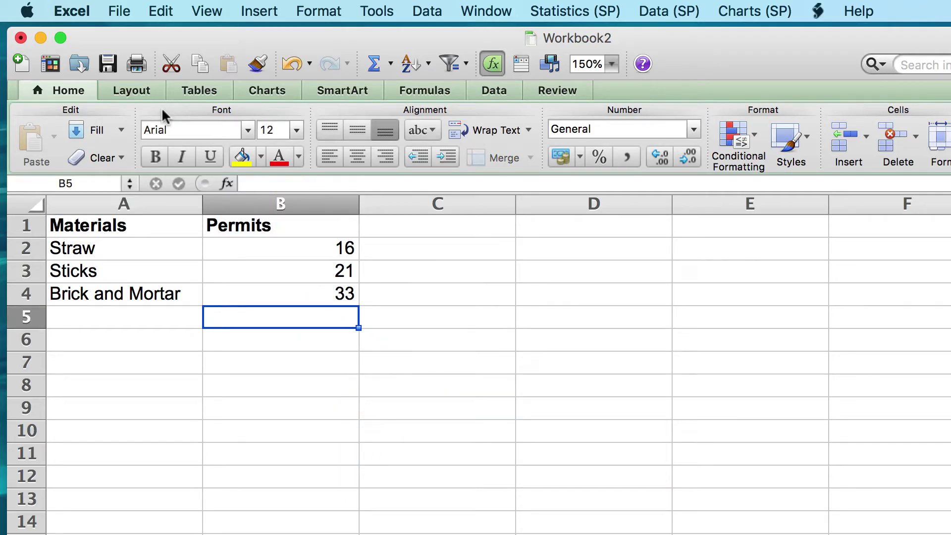
# Save the sheet to the Desktop as BuildingPermits.csv, accepting the CSV compatibility warning
pyautogui.click(118, 17)
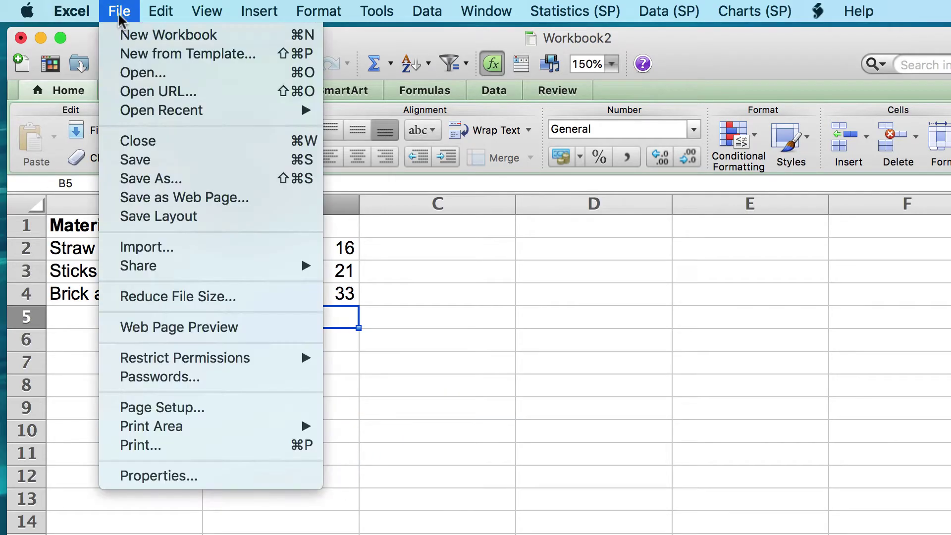
pyautogui.click(173, 180)
pyautogui.click(617, 203)
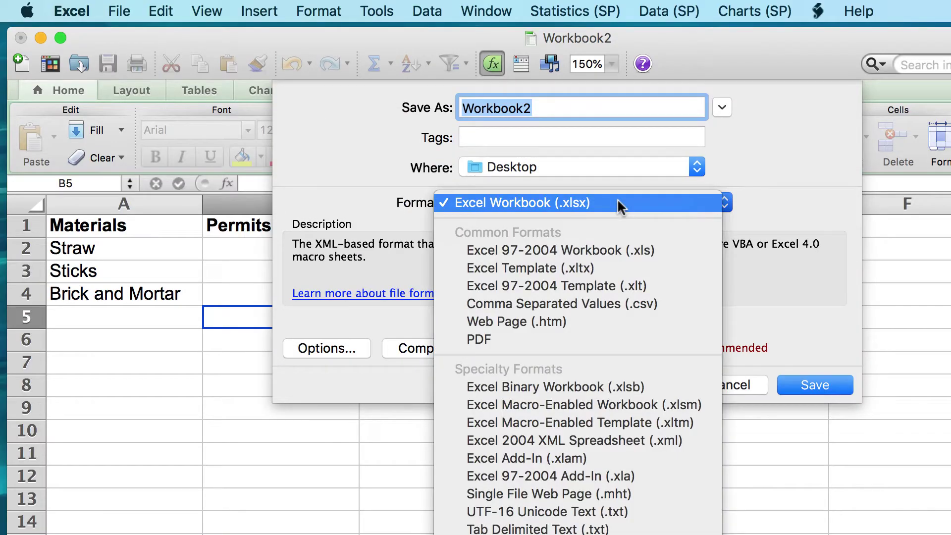
pyautogui.click(628, 304)
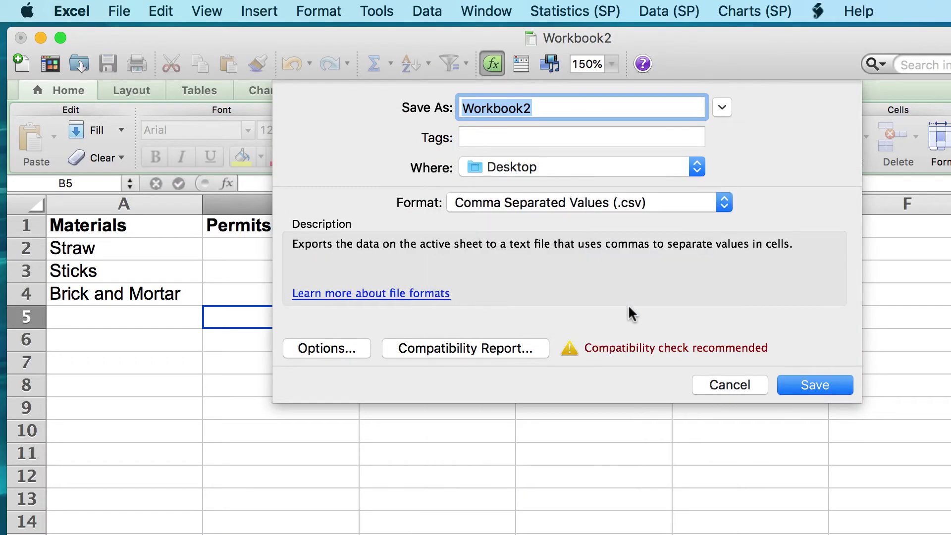
pyautogui.write('Buildi')
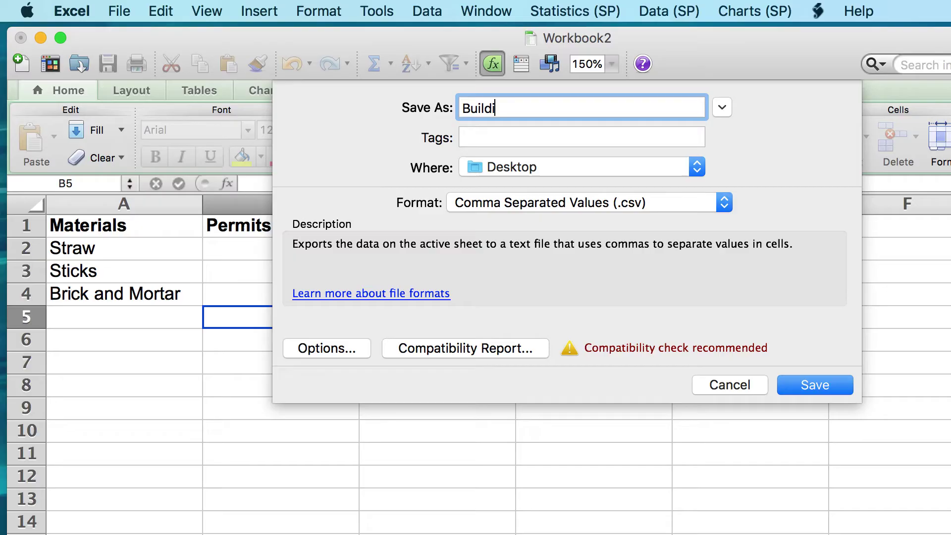
pyautogui.write('ngPermits')
pyautogui.click(805, 379)
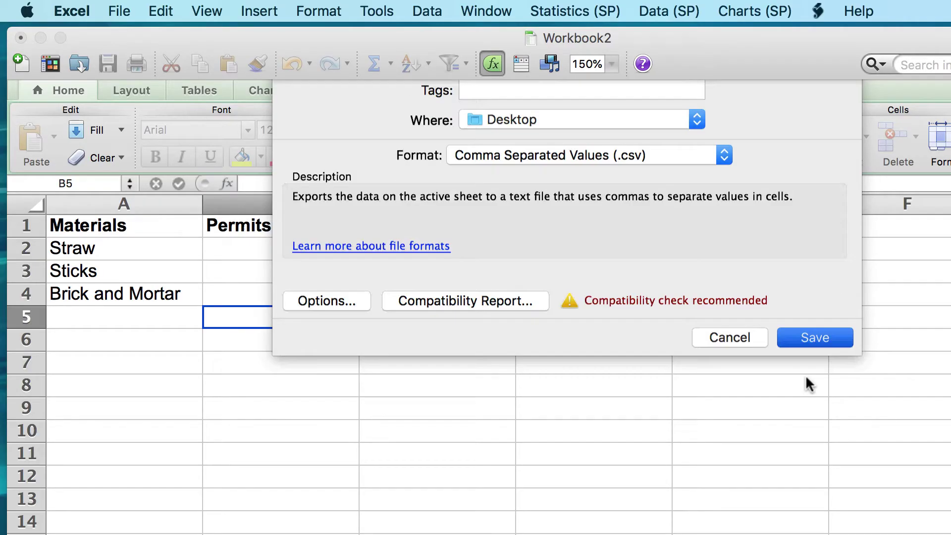
pyautogui.click(870, 519)
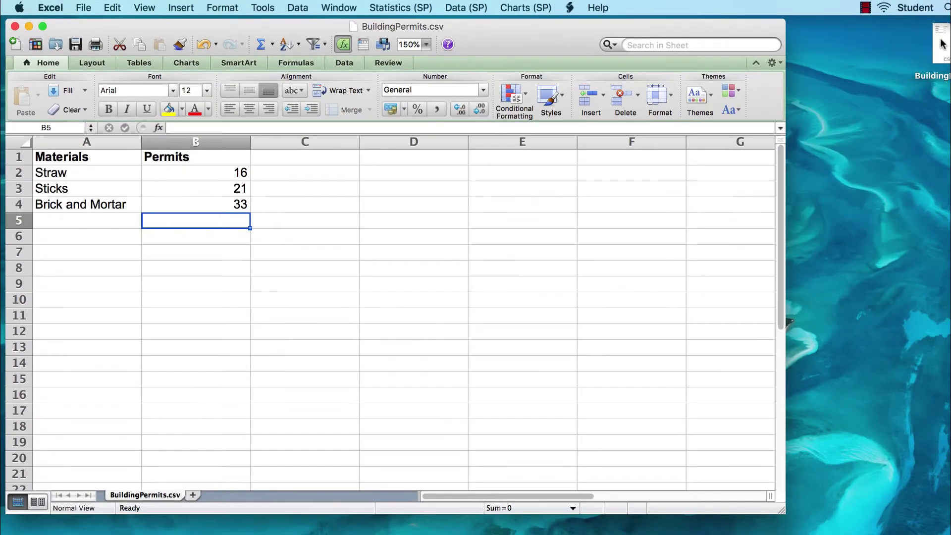
pyautogui.moveTo(942, 43); pyautogui.dragTo(905, 43)
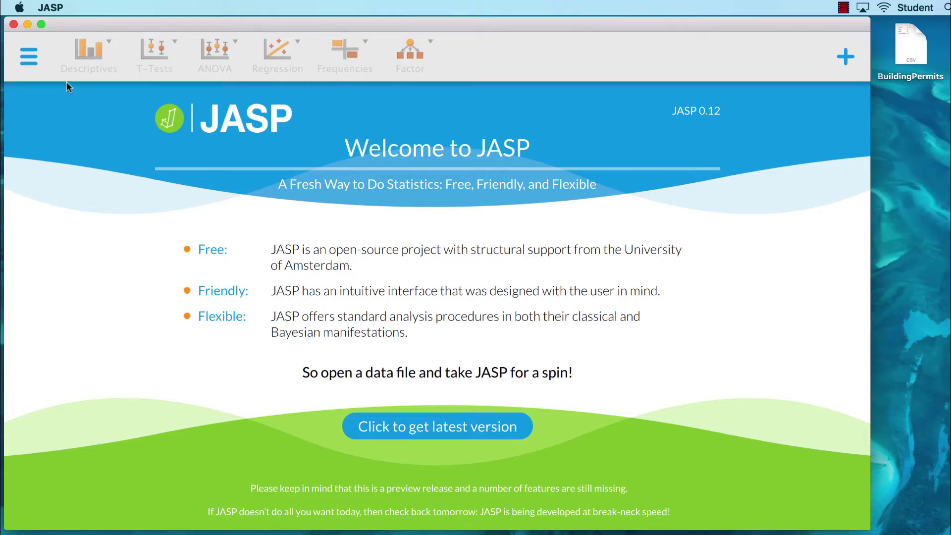
# Open BuildingPermits.csv from the Desktop folder into JASP
pyautogui.click(29, 56)
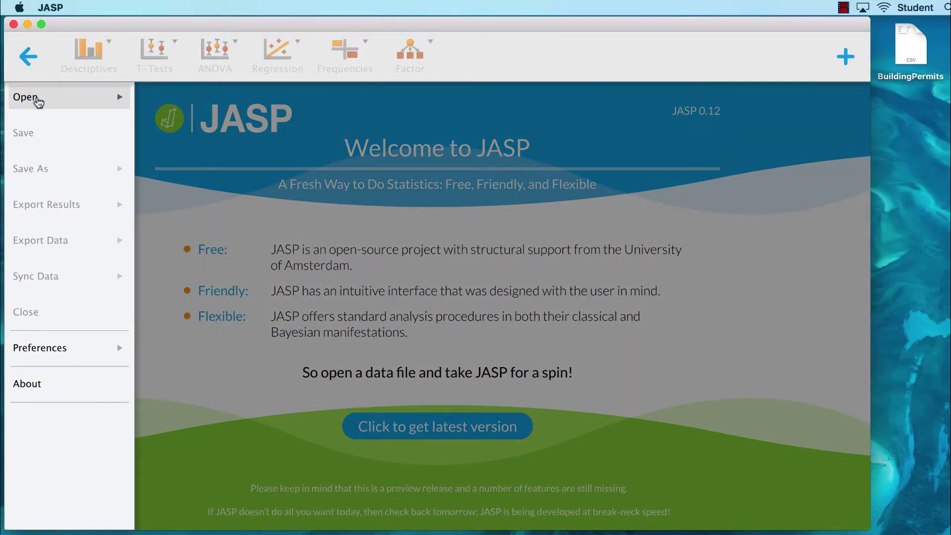
pyautogui.click(37, 101)
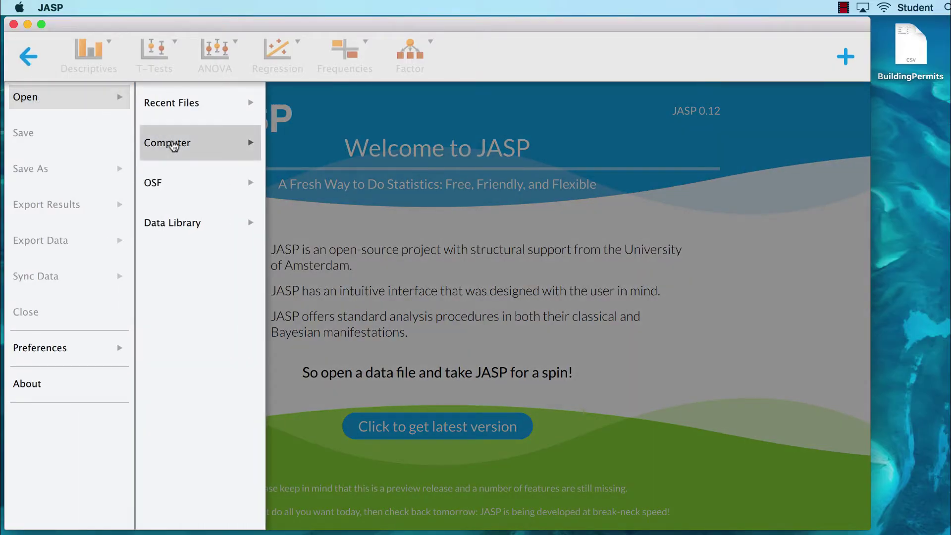
pyautogui.click(173, 143)
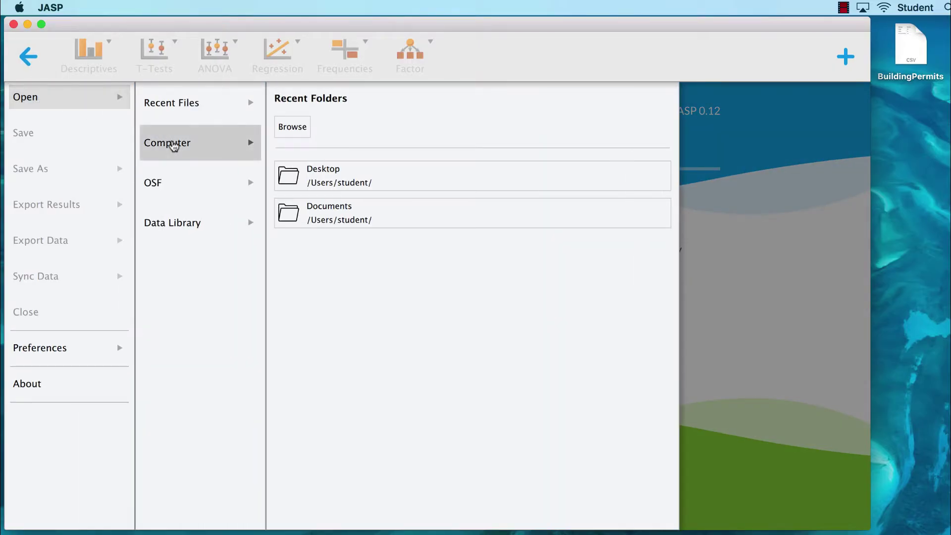
pyautogui.click(410, 181)
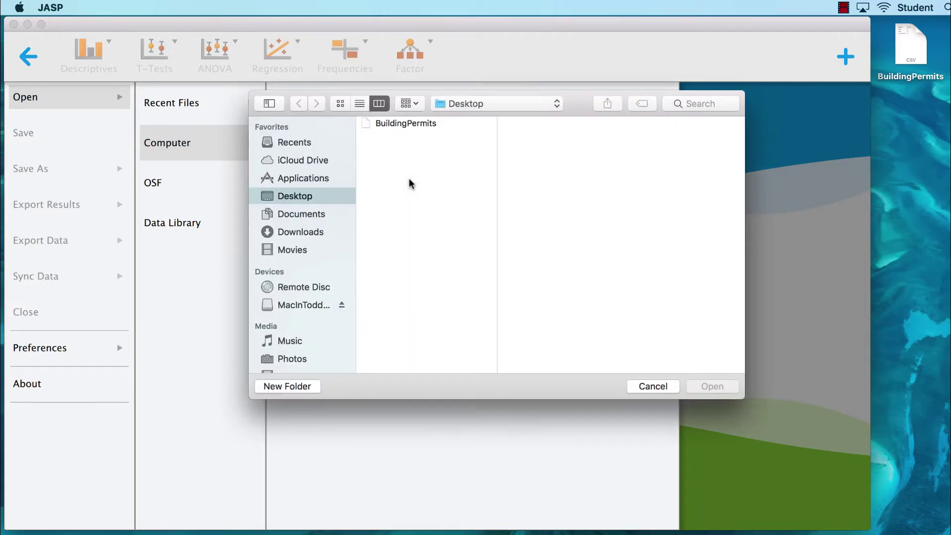
pyautogui.click(424, 122)
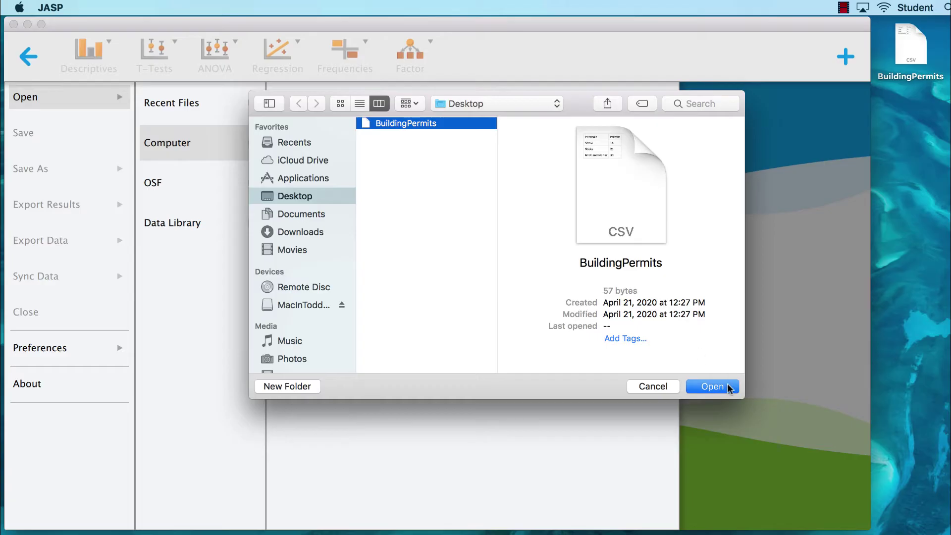
pyautogui.click(711, 386)
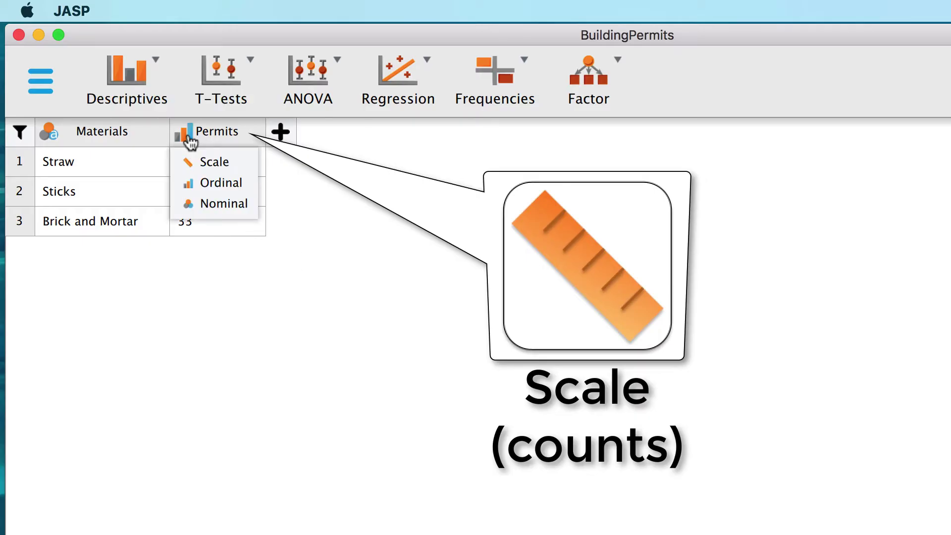
# Change the Permits column's measurement type to Scale
pyautogui.click(198, 160)
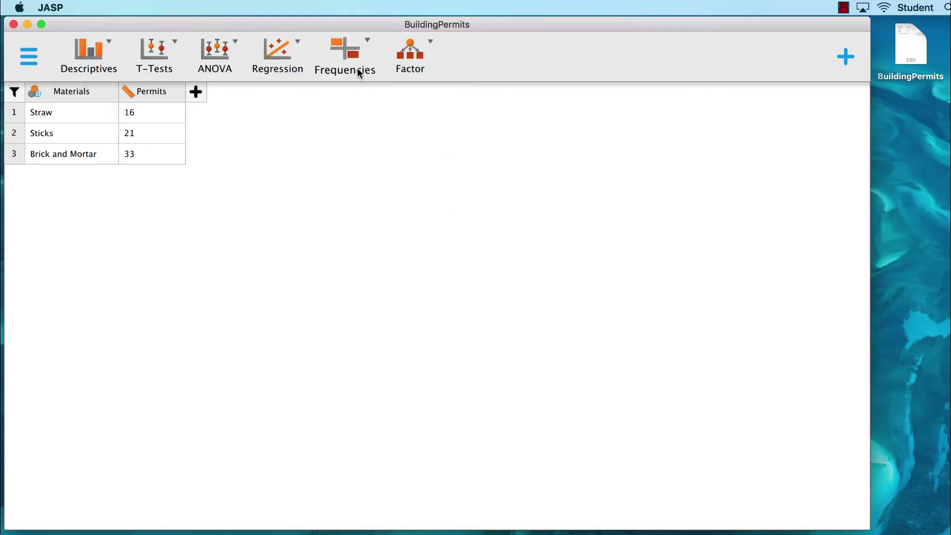
# Start a Multinomial Test analysis from the Frequencies menu
pyautogui.click(363, 53)
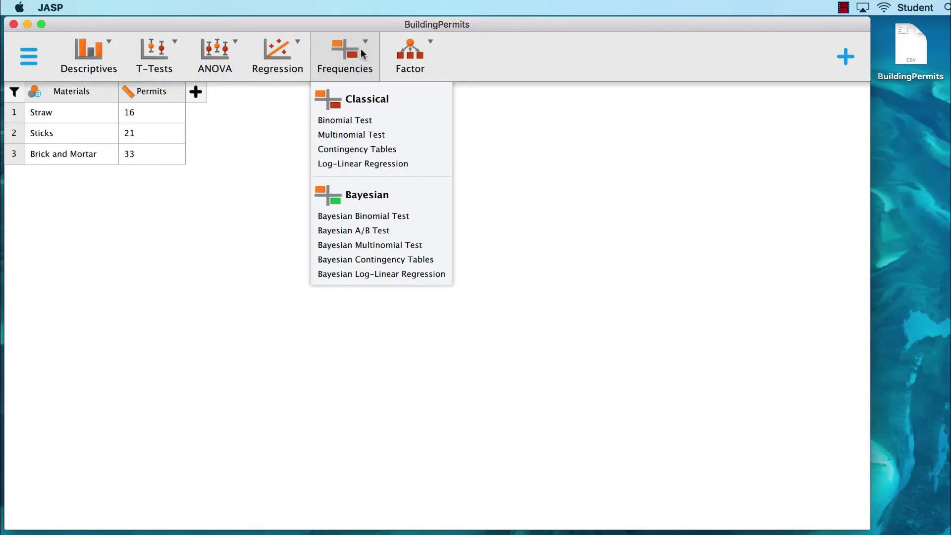
pyautogui.click(398, 135)
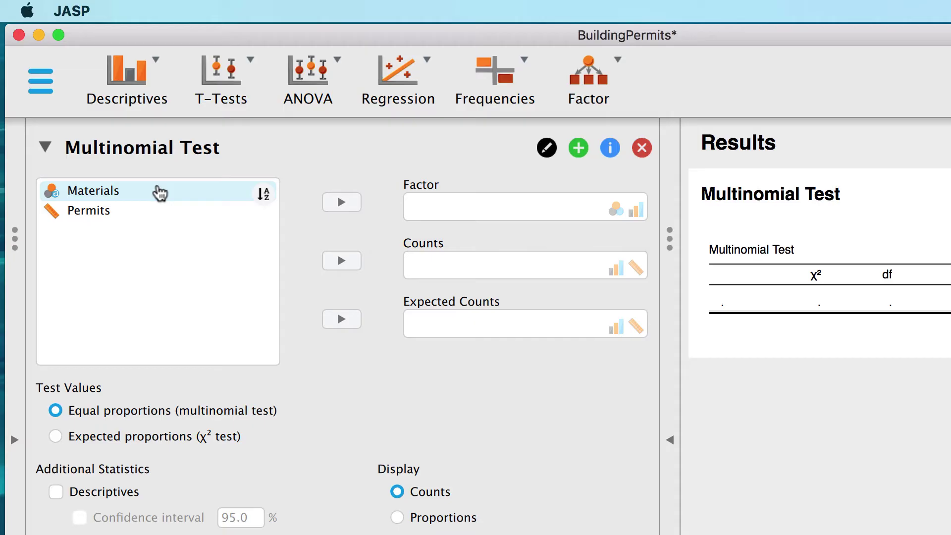
# Assign Materials as the factor and Permits as the counts variable
pyautogui.click(159, 193)
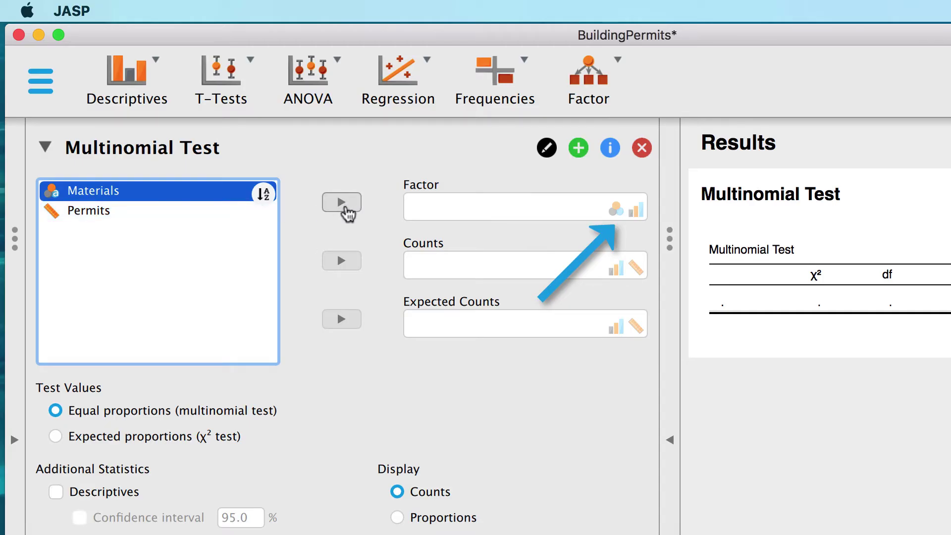
pyautogui.click(344, 203)
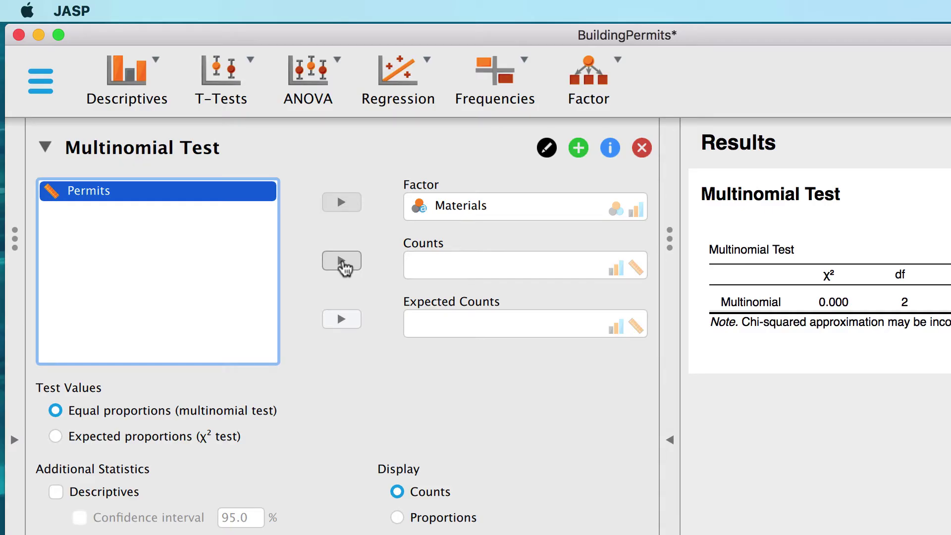
pyautogui.click(342, 261)
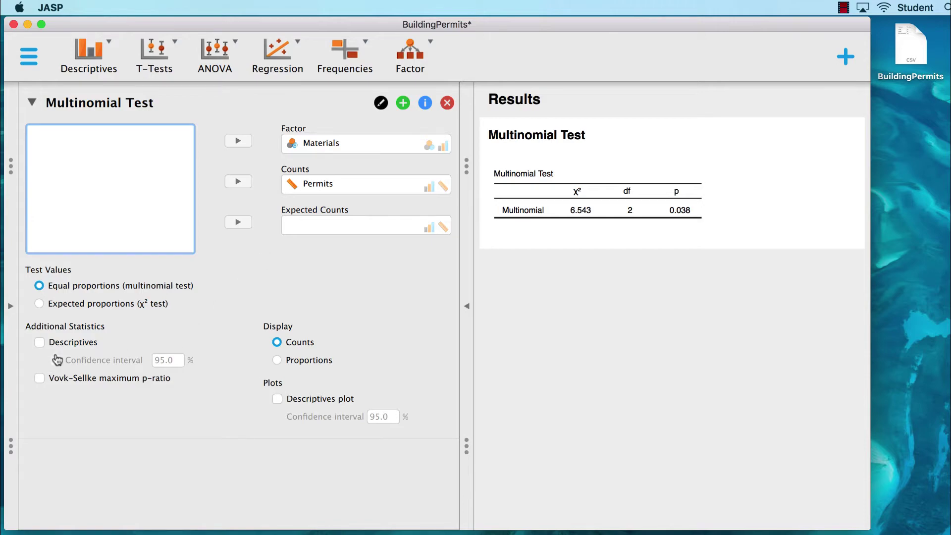
# Add the Descriptives table and display it as proportions
pyautogui.click(40, 342)
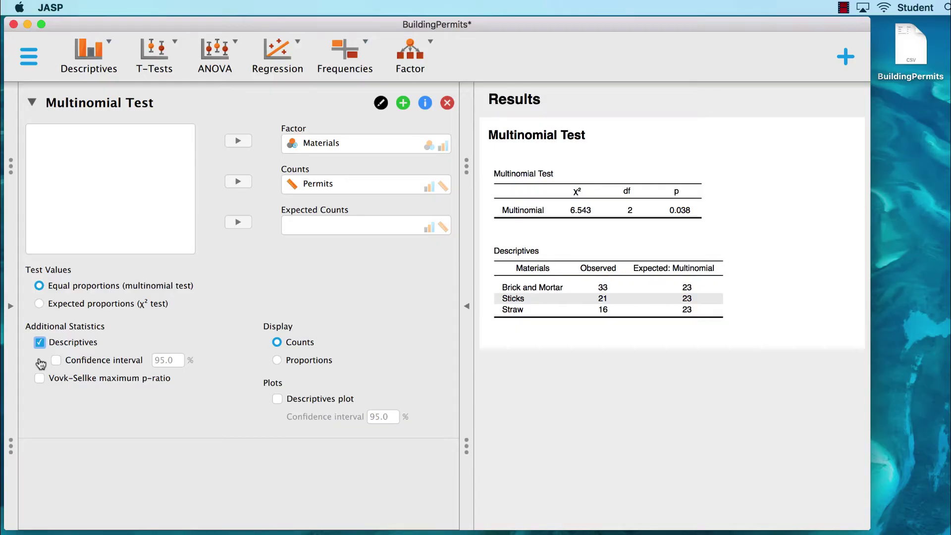
pyautogui.click(278, 360)
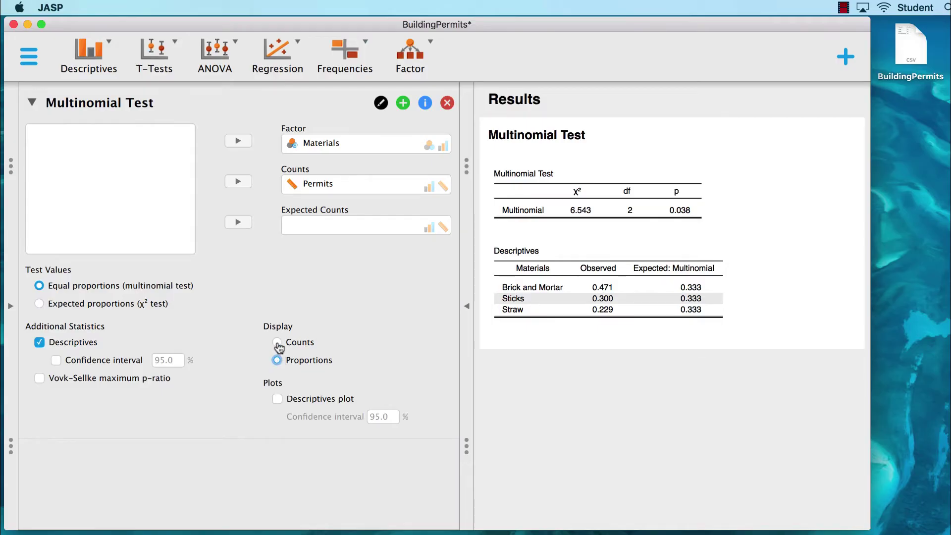
# Switch Descriptives back to counts, then add the Descriptives plot and 95% confidence intervals
pyautogui.click(277, 342)
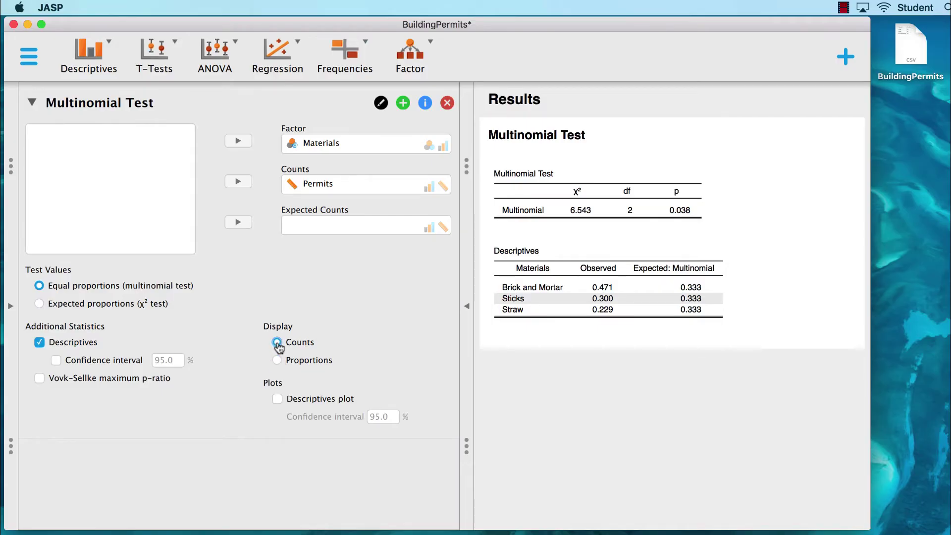
pyautogui.click(278, 400)
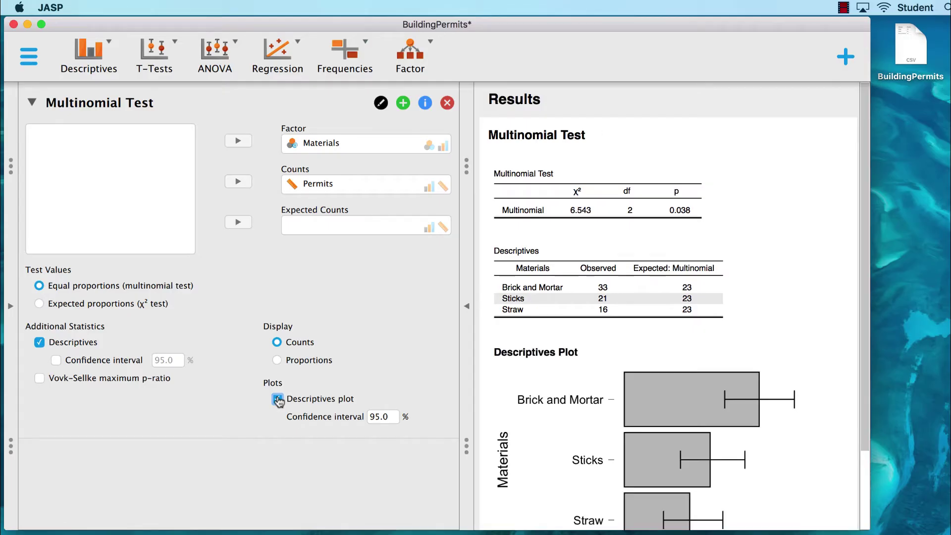
pyautogui.scroll(-3, 641, 409)
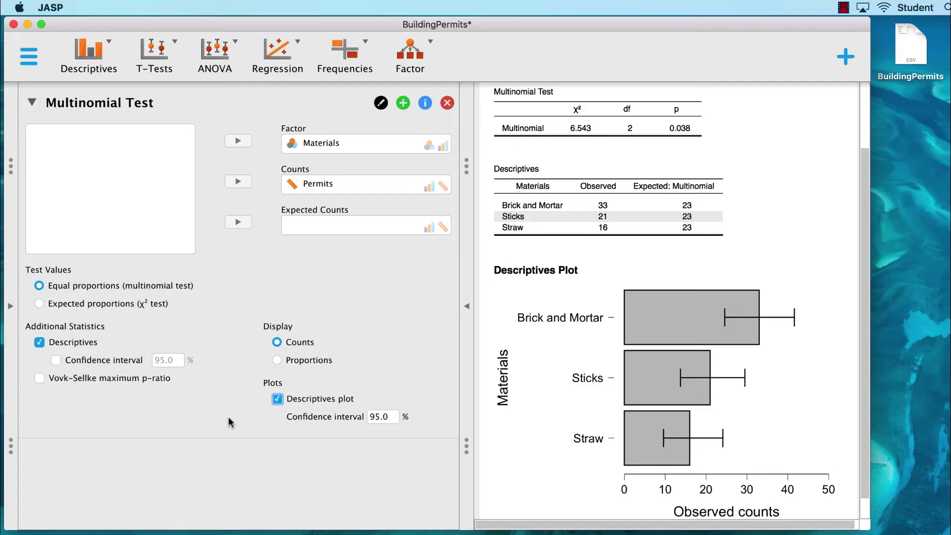
pyautogui.click(56, 360)
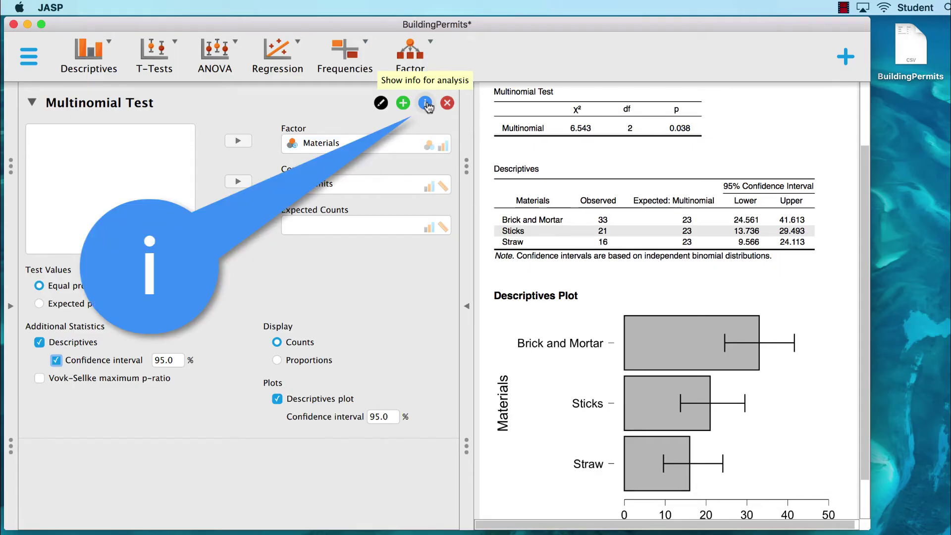
# Bring up the Multinomial Test help, move it aside, and scroll through its explanation
pyautogui.click(426, 103)
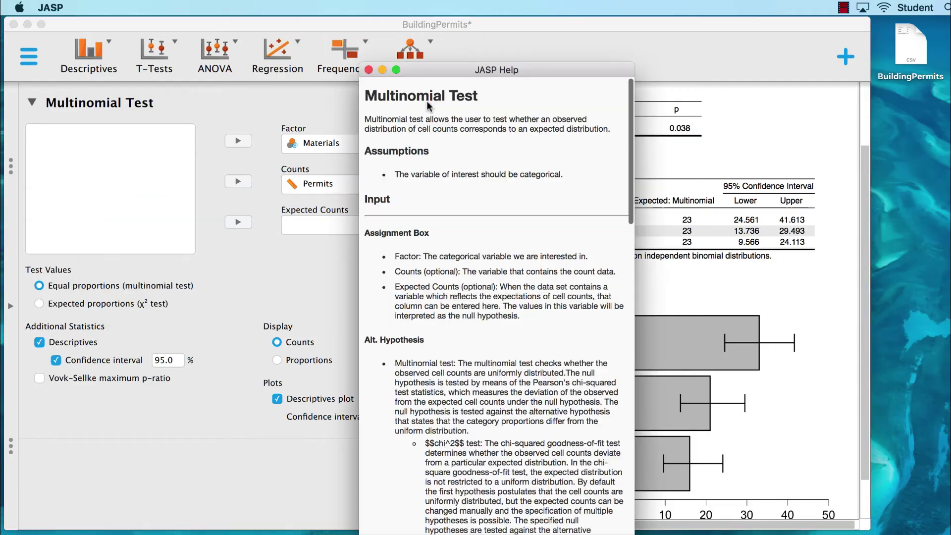
pyautogui.moveTo(429, 68); pyautogui.dragTo(542, 43)
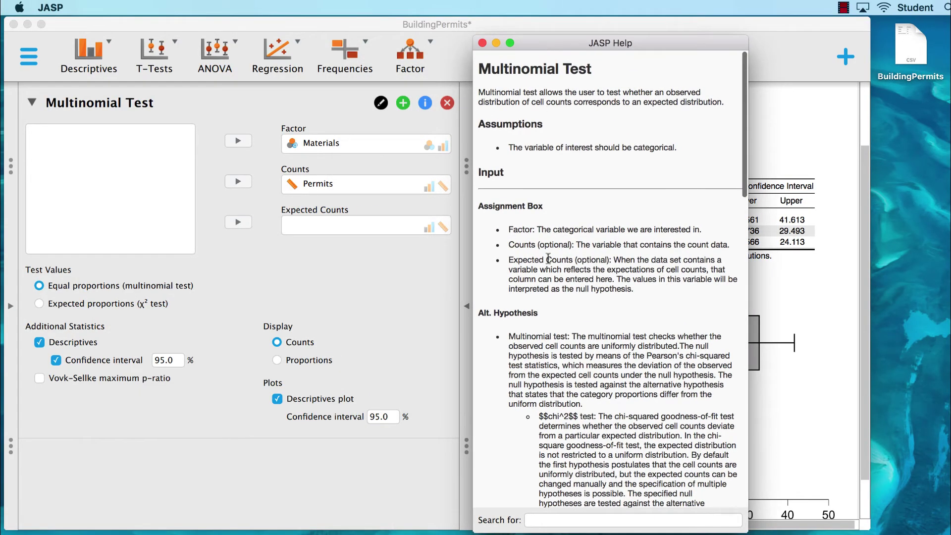
pyautogui.scroll(-1, 547, 268)
pyautogui.scroll(-6, 548, 268)
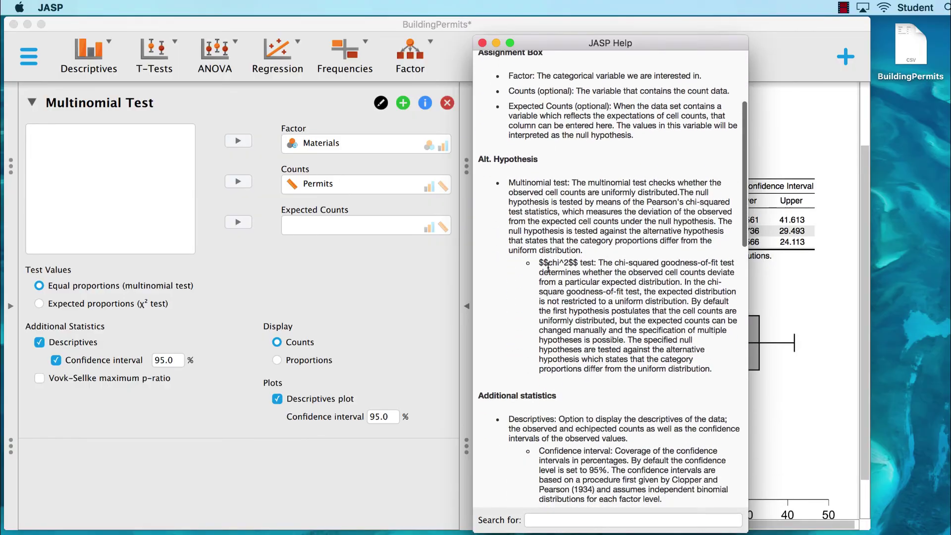
pyautogui.scroll(-8, 548, 267)
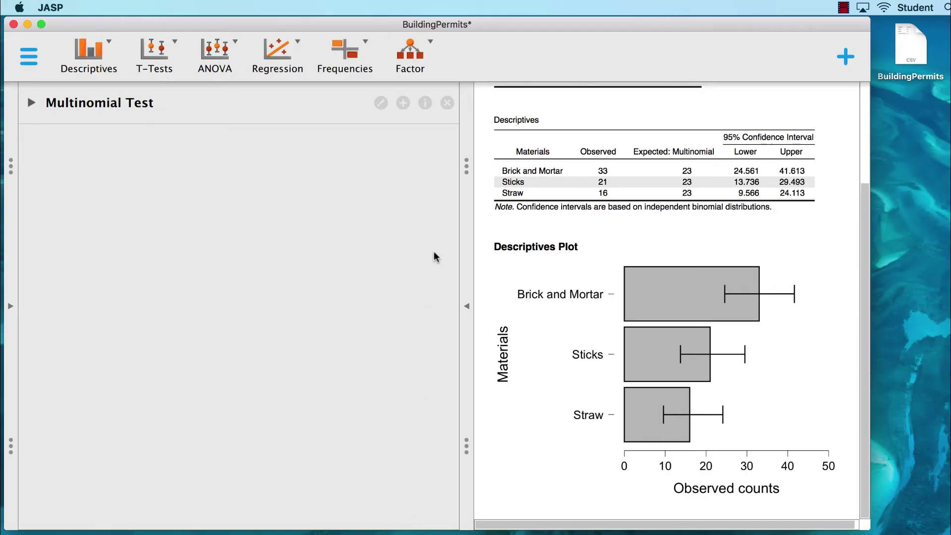
# Add a Frequencies > Contingency Tables analysis and tick Phi and Cramer's V under Statistics
pyautogui.click(363, 50)
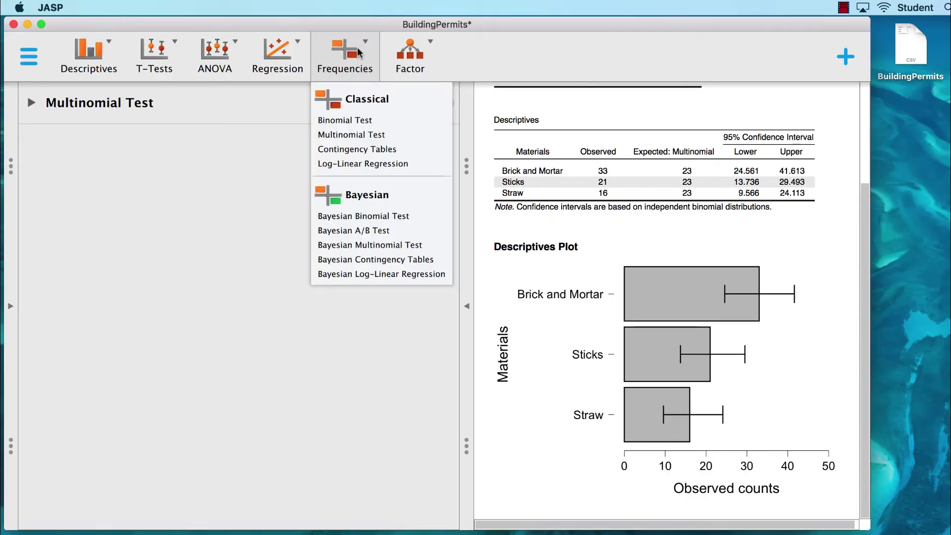
pyautogui.click(364, 147)
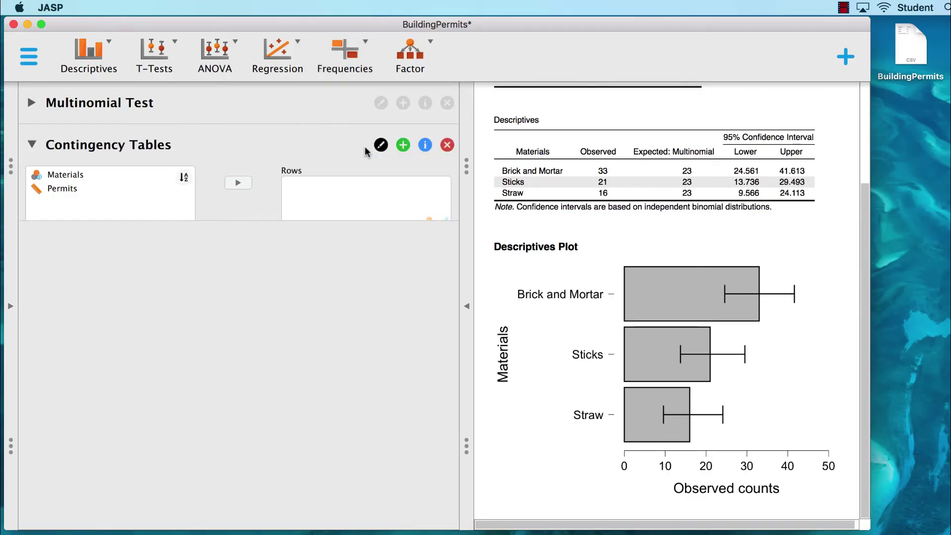
pyautogui.click(74, 426)
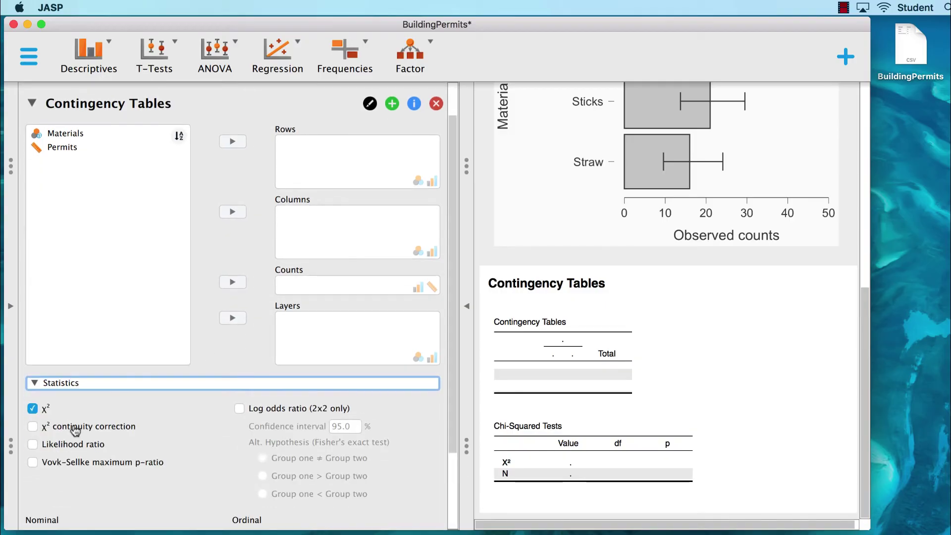
pyautogui.click(40, 455)
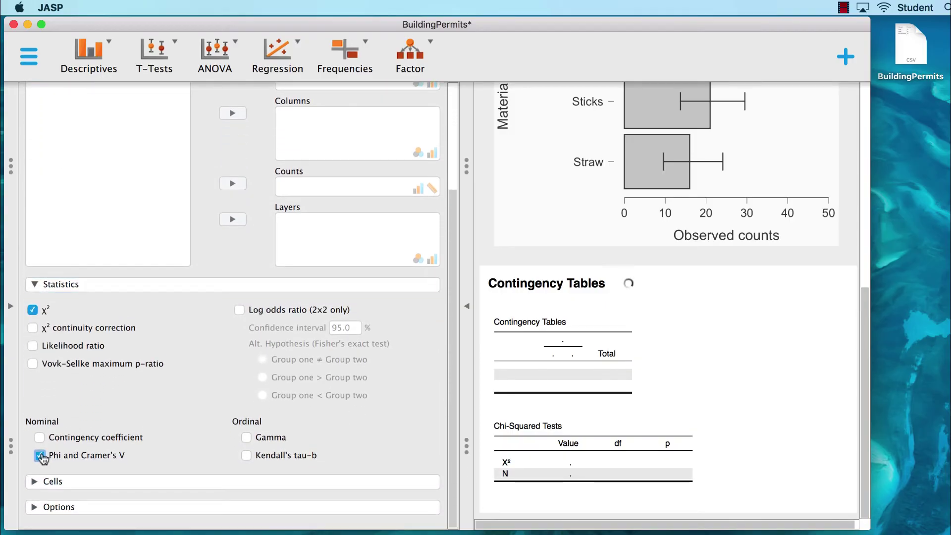